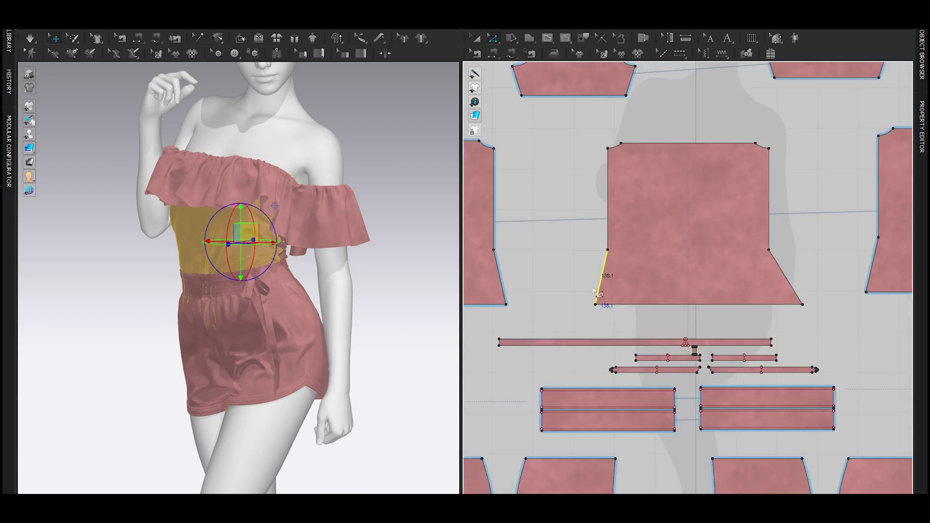
- Select the shorts pattern pieces, then turn the corset to front view and select its centre strip
drag(609, 368, 556, 333)
scroll(617, 356, up, 3)
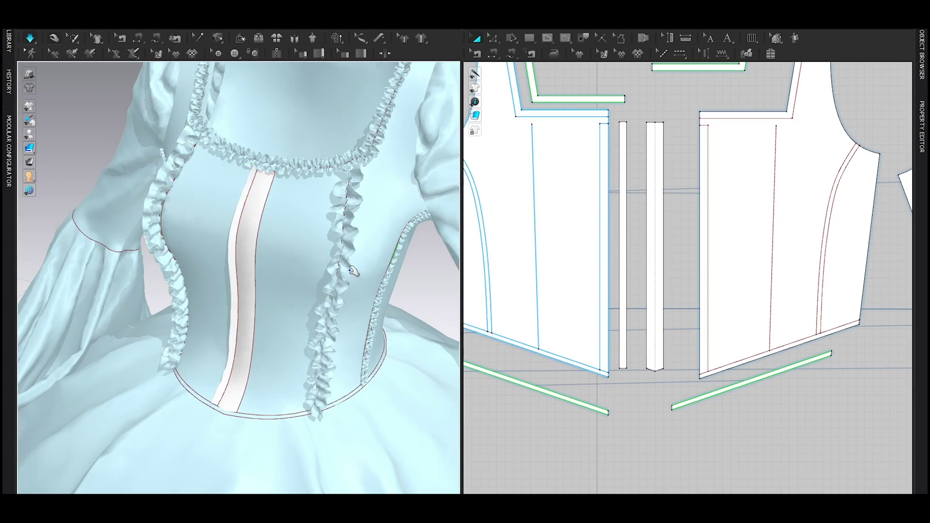
right_drag(349, 270, 269, 281)
scroll(581, 225, up, 5)
click(604, 270)
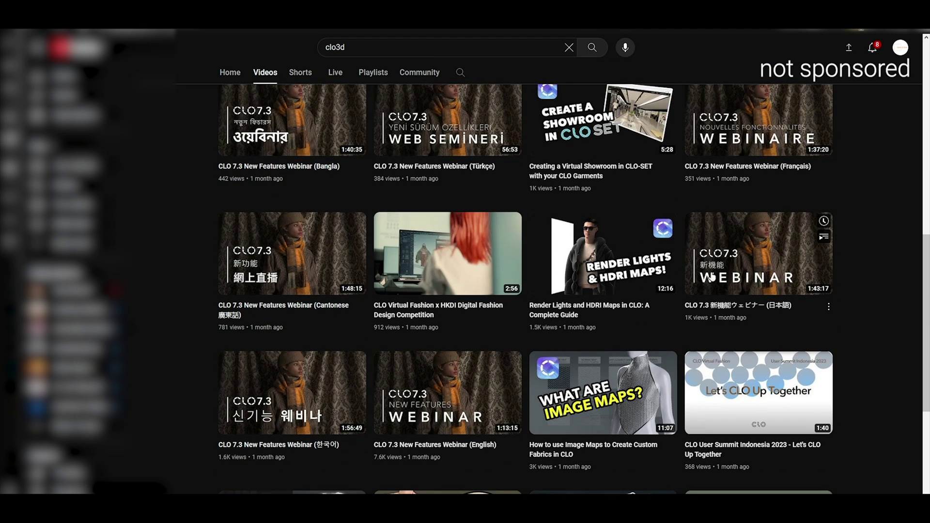
scroll(712, 277, down, 1)
scroll(712, 276, down, 1)
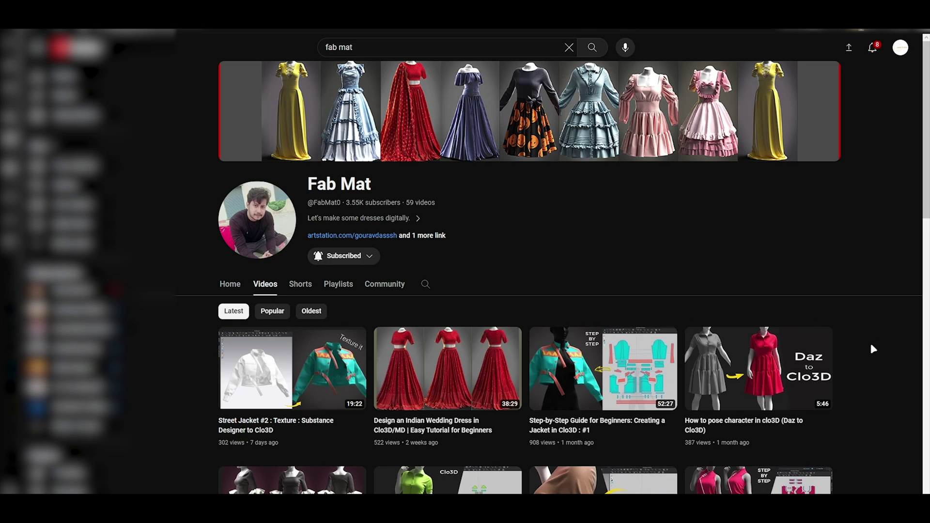
scroll(871, 343, down, 2)
scroll(871, 343, down, 1)
scroll(871, 343, down, 1)
scroll(870, 344, down, 2)
scroll(871, 342, down, 1)
scroll(871, 343, down, 2)
scroll(871, 344, down, 2)
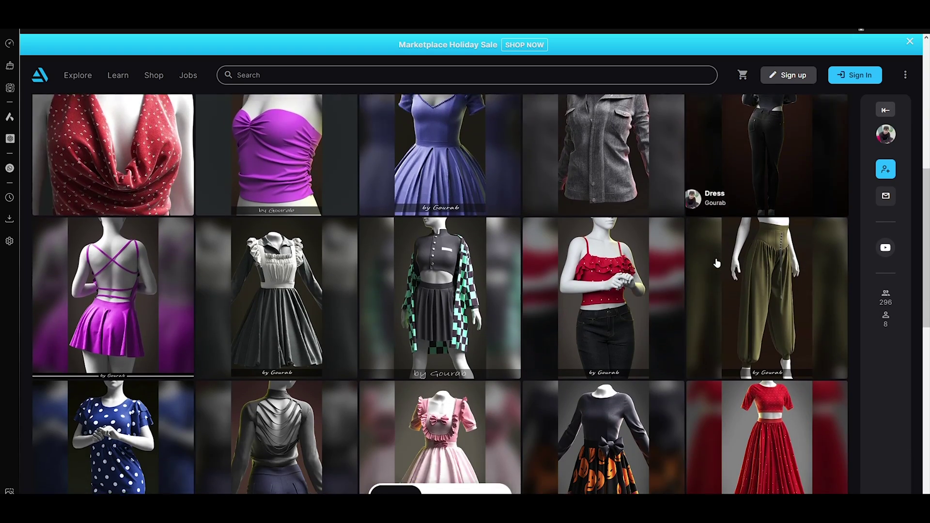
scroll(718, 263, down, 2)
scroll(718, 263, down, 2)
scroll(718, 262, down, 2)
scroll(717, 266, down, 1)
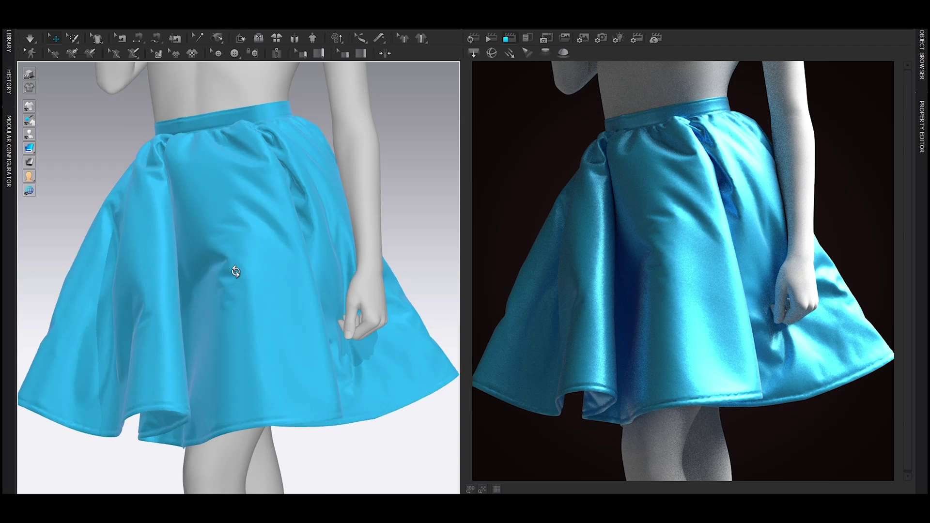
- Orbit the blue flared skirt on the avatar to another angle
right_drag(211, 276, 318, 284)
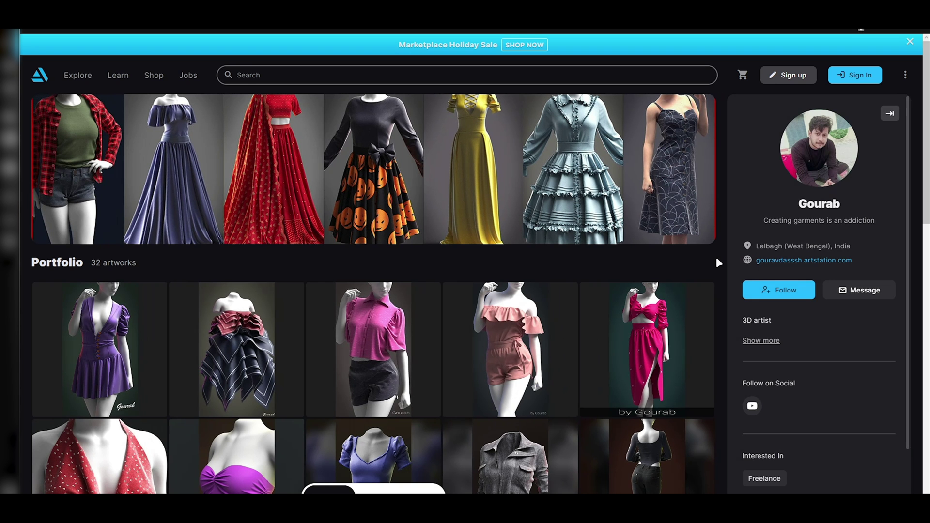
scroll(716, 262, down, 5)
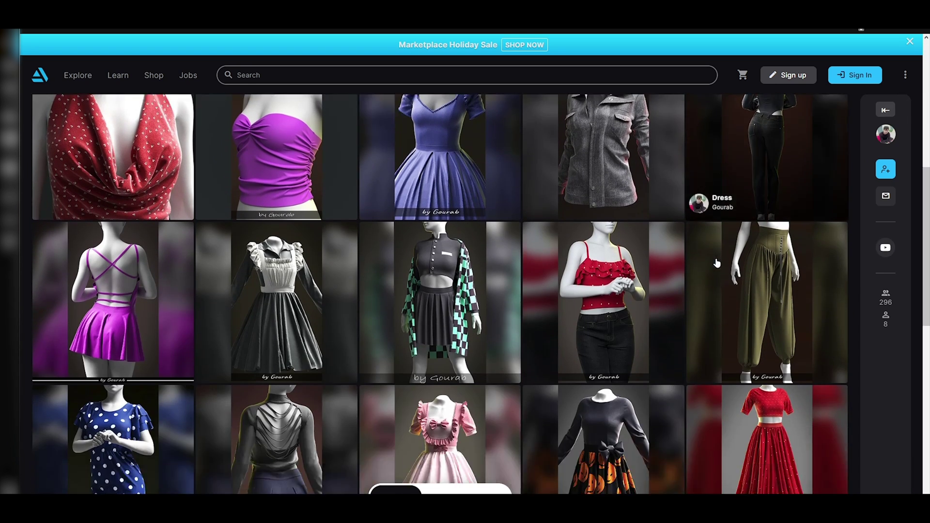
scroll(716, 262, down, 2)
scroll(716, 261, down, 2)
scroll(716, 262, down, 1)
scroll(716, 261, down, 2)
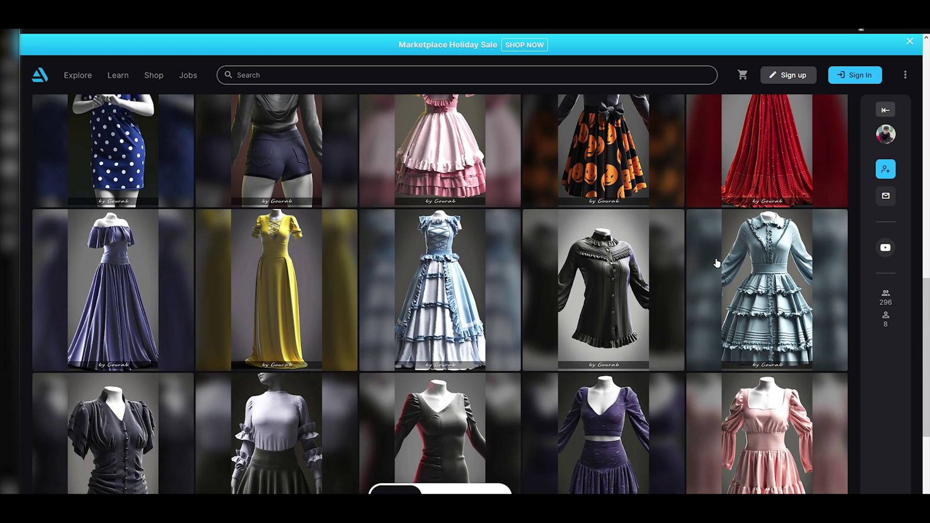
scroll(716, 262, down, 2)
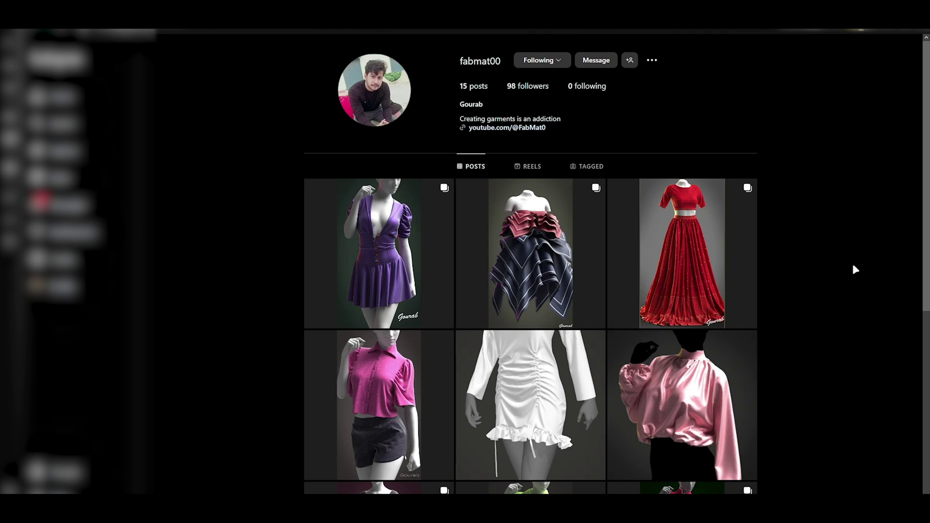
scroll(852, 262, down, 2)
scroll(852, 261, down, 2)
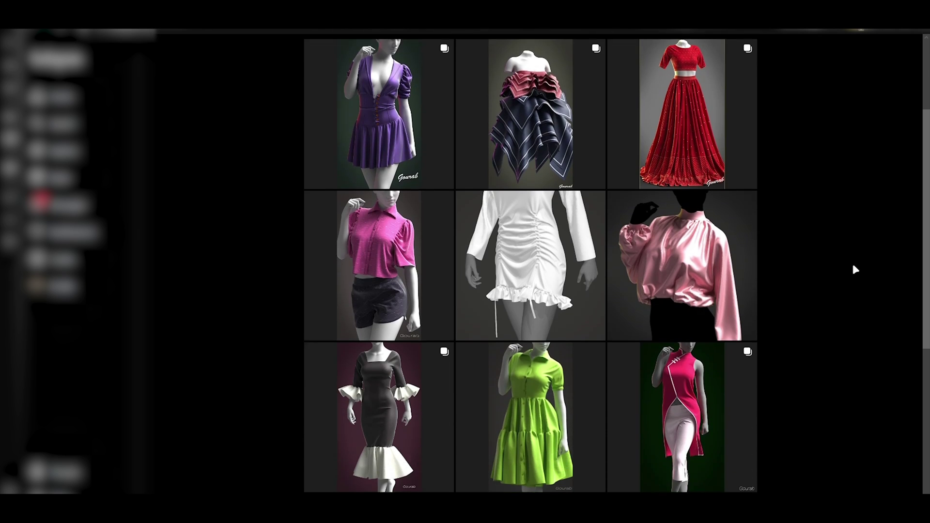
scroll(854, 268, down, 1)
scroll(854, 269, down, 2)
scroll(854, 269, down, 2)
scroll(854, 270, down, 2)
scroll(855, 270, down, 1)
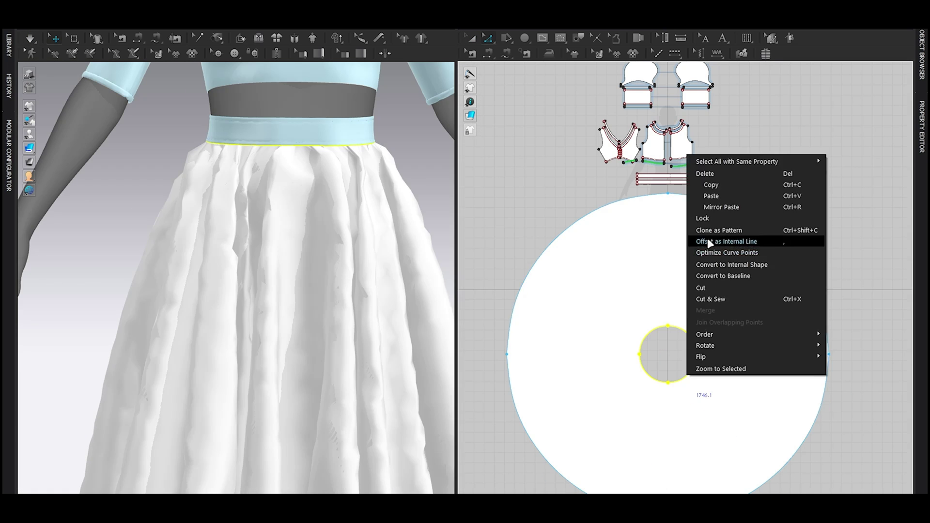
- Add an offset internal line around the hole
click(708, 241)
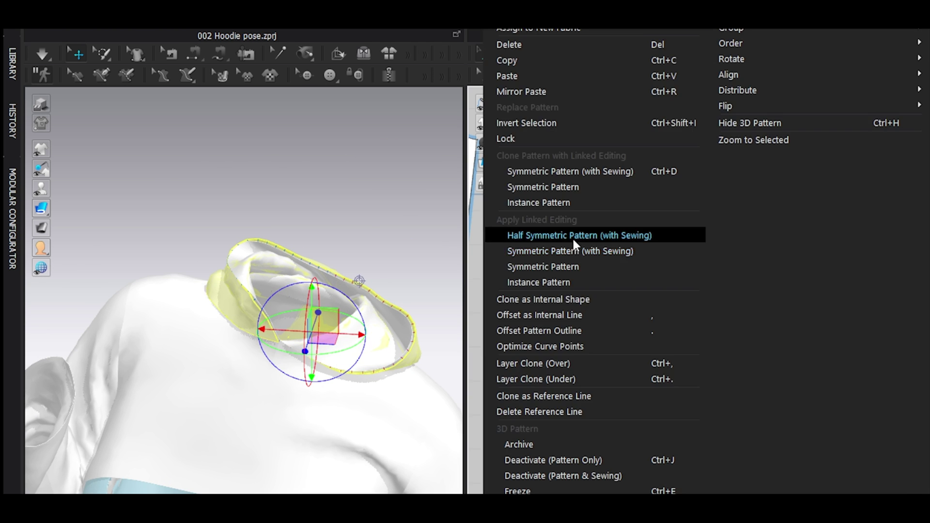
- Make a linked symmetric copy of the hood piece and switch to Sewing
click(572, 236)
middle_drag(658, 254, 646, 258)
key(n)
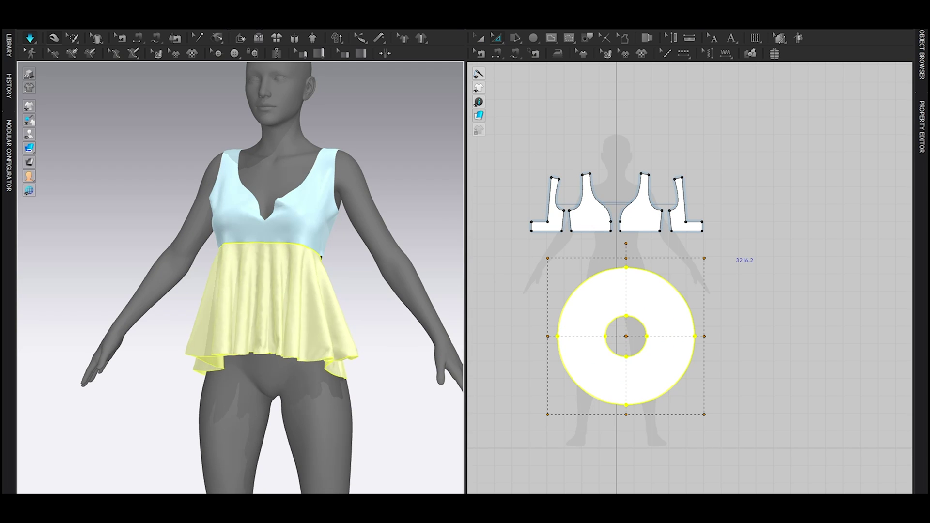
- Scale up the circular skirt pattern into a longer skirt, then deselect it
click(640, 313)
drag(644, 285, 669, 260)
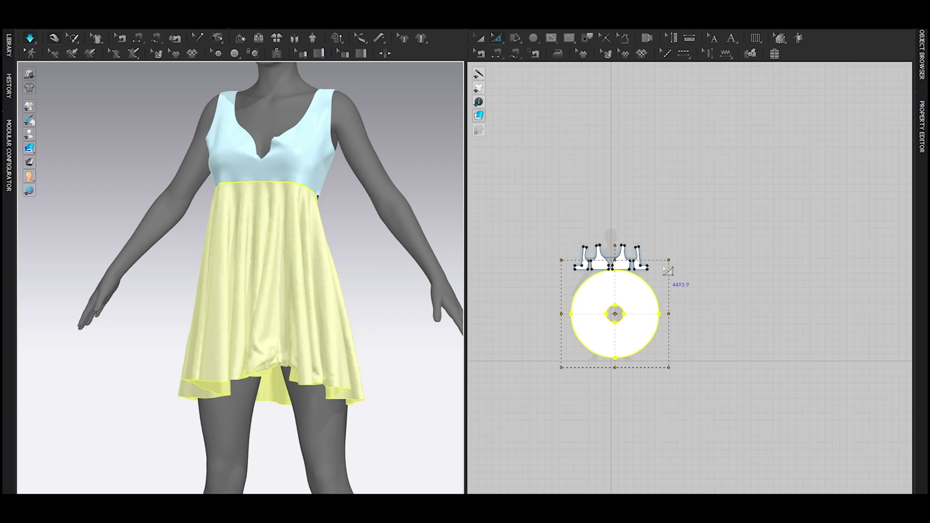
scroll(668, 270, up, 3)
key(Escape)
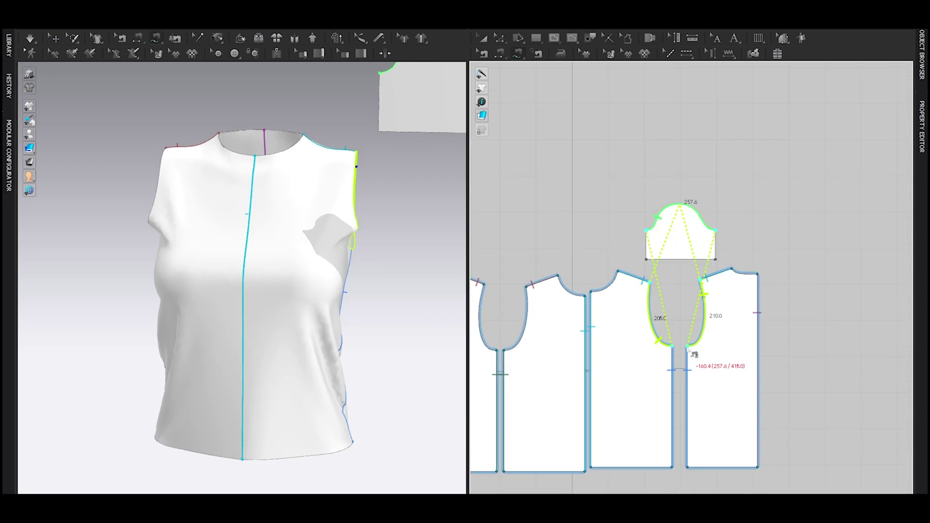